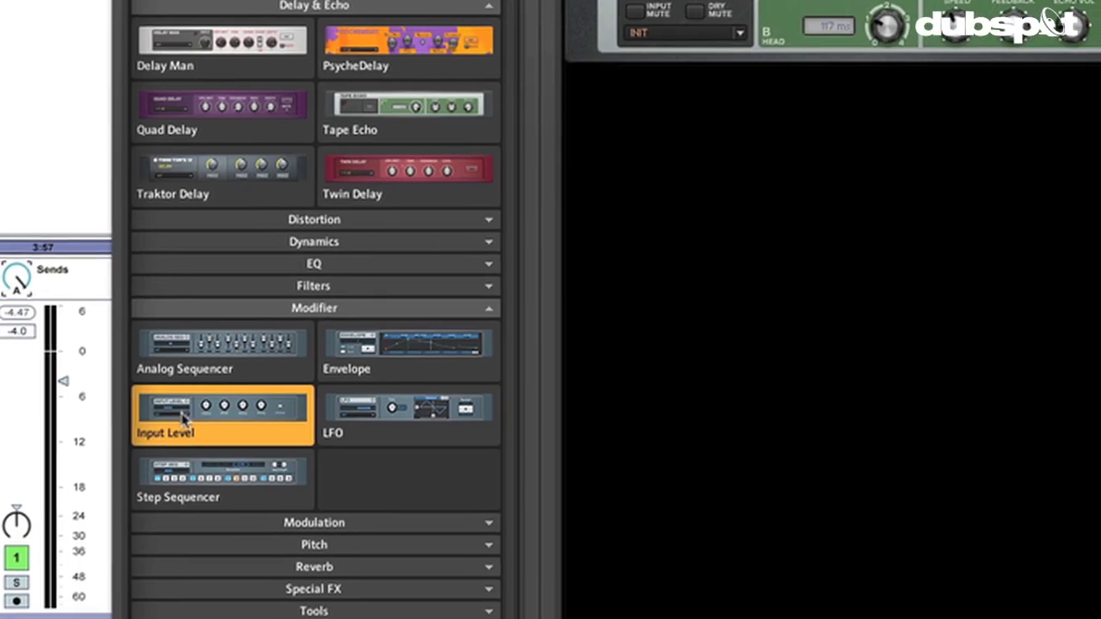
- Drag Input Level from Modifier components into the rack and place Tape Echo beneath it
{"action": "left_click_drag", "start_coordinate": [224, 412], "coordinate": [740, 215]}
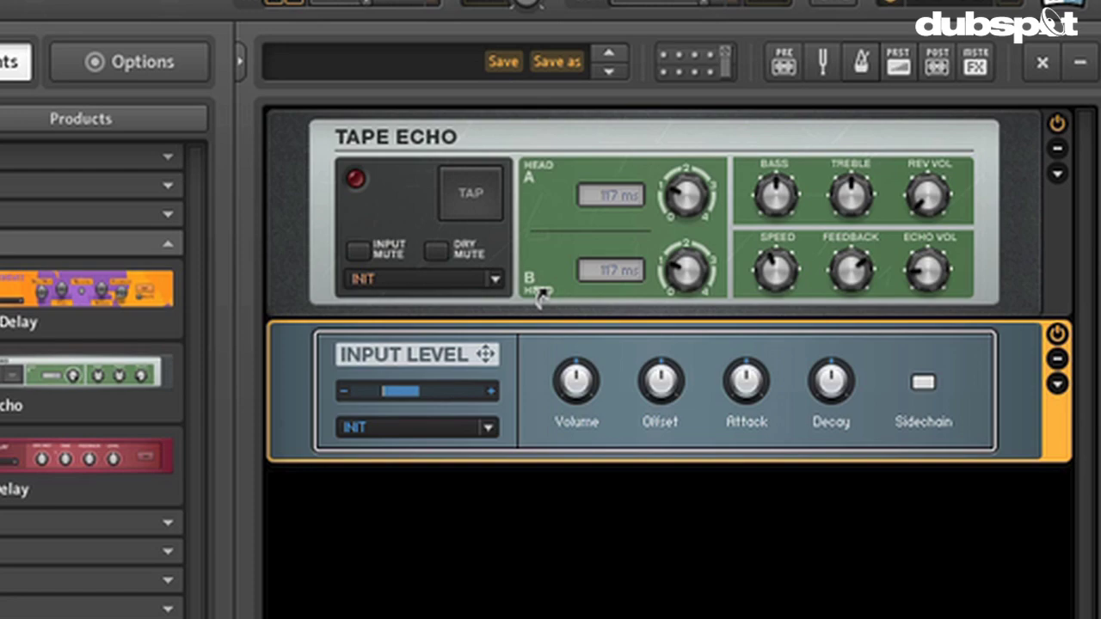
{"action": "left_click_drag", "start_coordinate": [540, 294], "coordinate": [516, 418]}
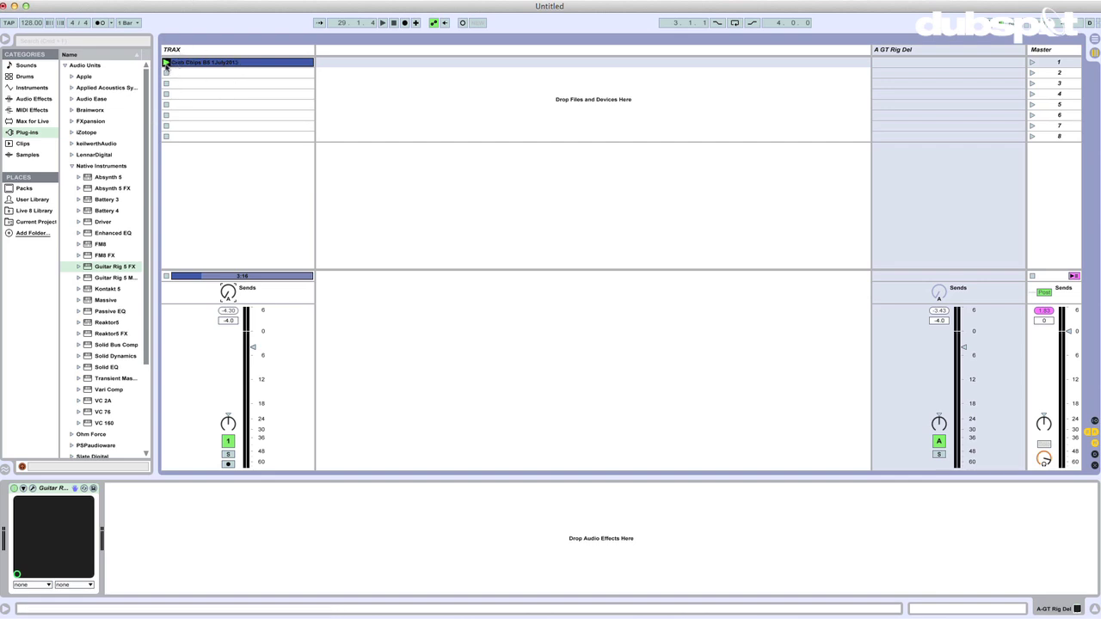
- Launch the first track's clip and reopen Guitar Rig 5 on the A GT Rig Del return
{"action": "left_click", "coordinate": [166, 63]}
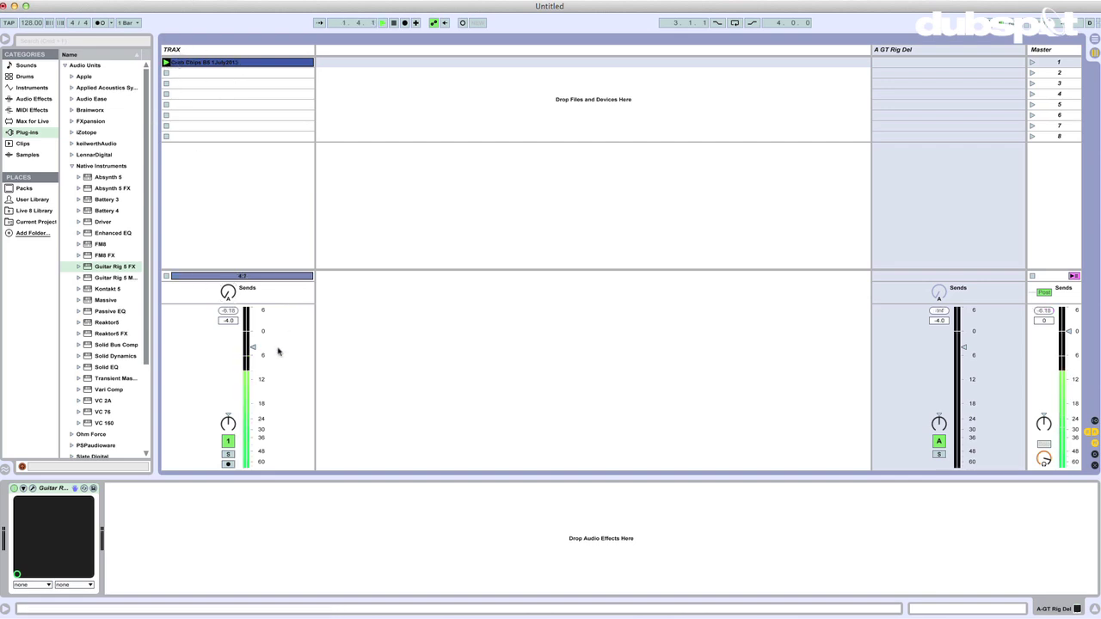
{"action": "left_click", "coordinate": [909, 52]}
{"action": "left_click", "coordinate": [31, 489]}
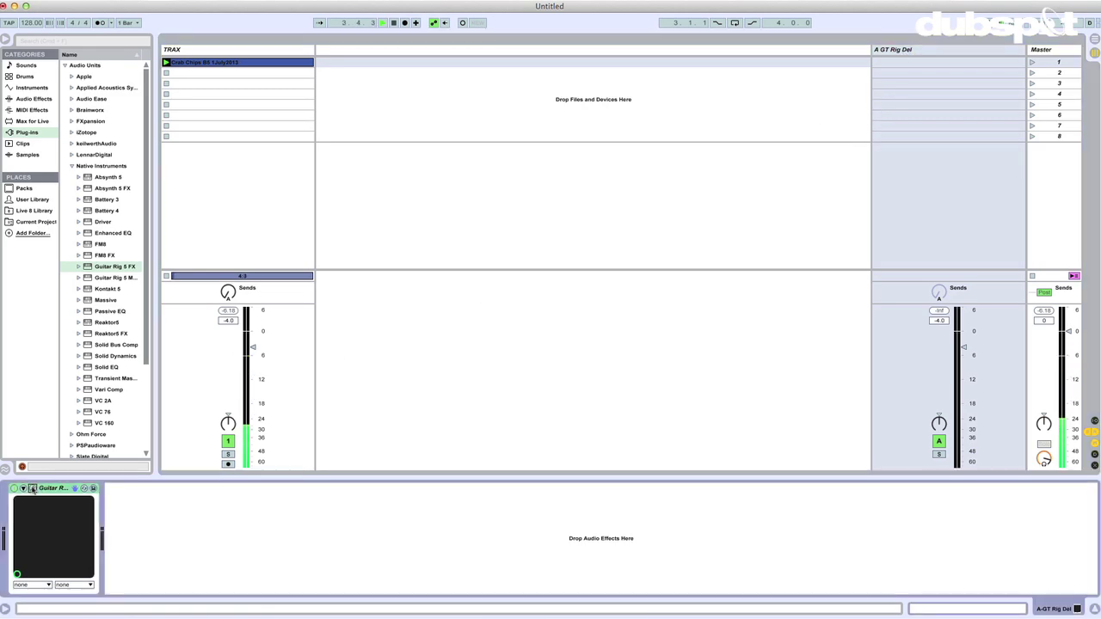
{"action": "left_click", "coordinate": [32, 489]}
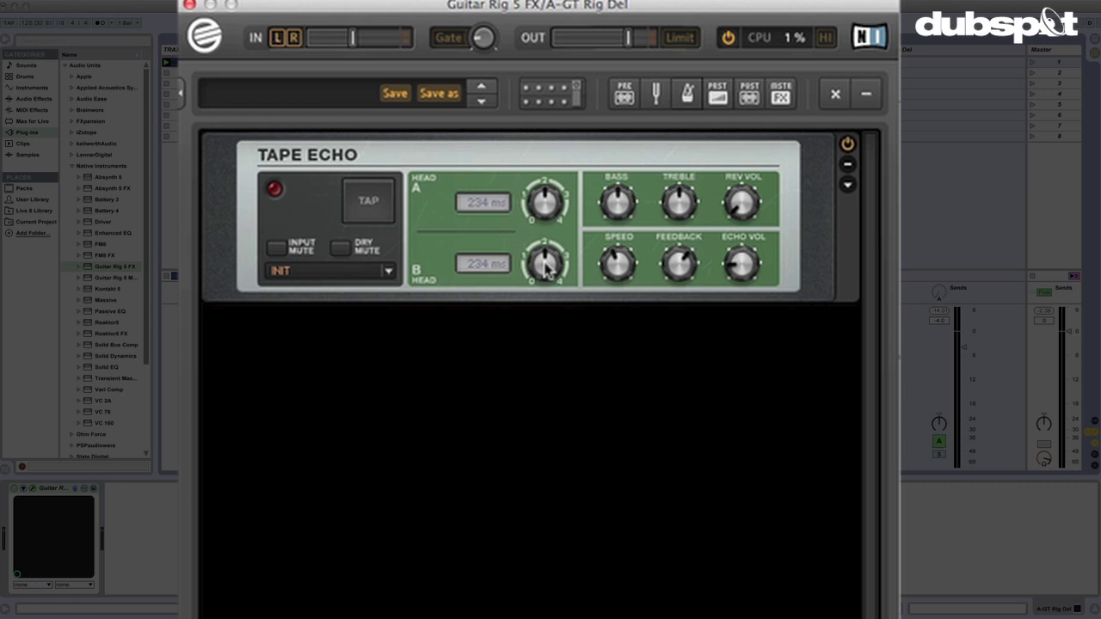
- Set Tape Echo speed to 1/16 with both heads at 117 ms, and lower Send A to -6.18
{"action": "mouse_move", "coordinate": [632, 274]}
{"action": "left_mouse_down"}
{"action": "mouse_move", "coordinate": [658, 206]}
{"action": "mouse_move", "coordinate": [630, 271]}
{"action": "left_mouse_up"}
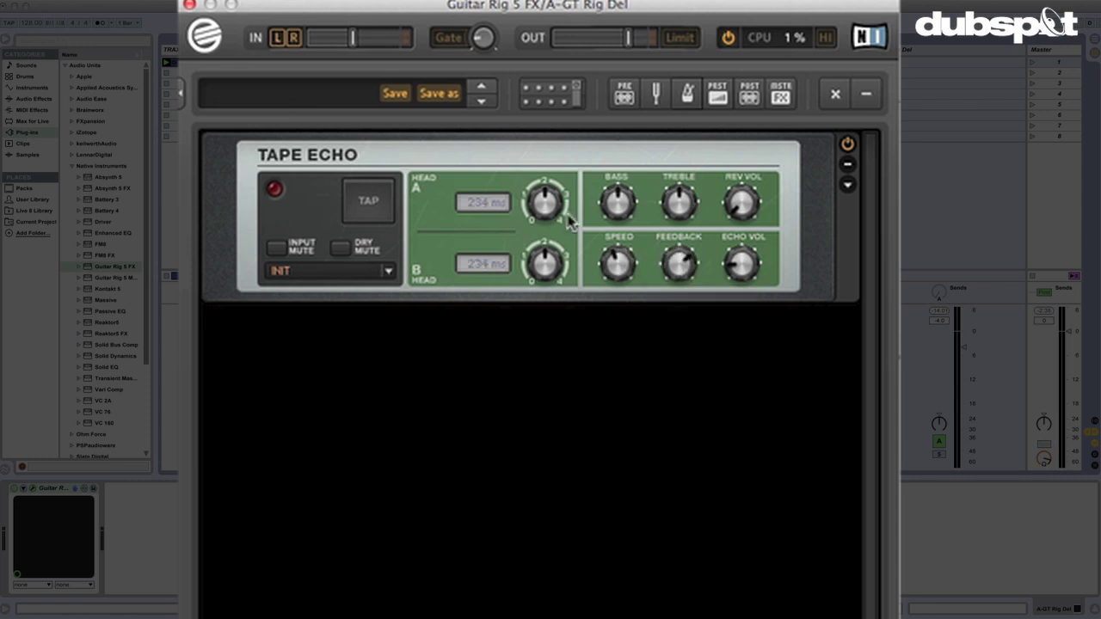
{"action": "mouse_move", "coordinate": [534, 226]}
{"action": "left_click_drag", "start_coordinate": [534, 225], "coordinate": [541, 312]}
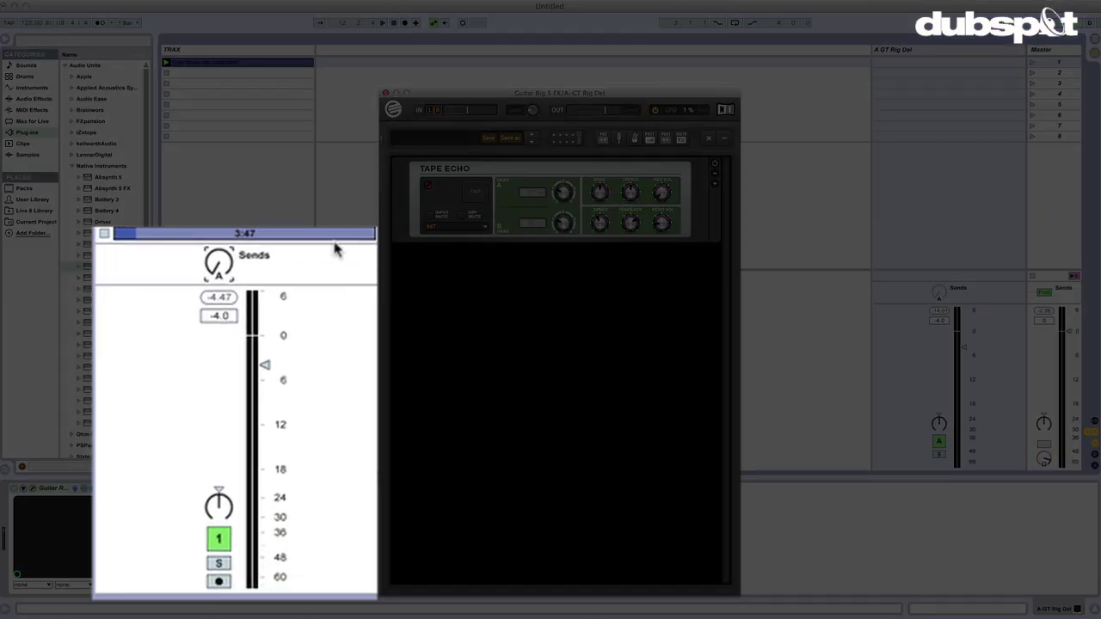
{"action": "left_click_drag", "start_coordinate": [232, 261], "coordinate": [232, 284]}
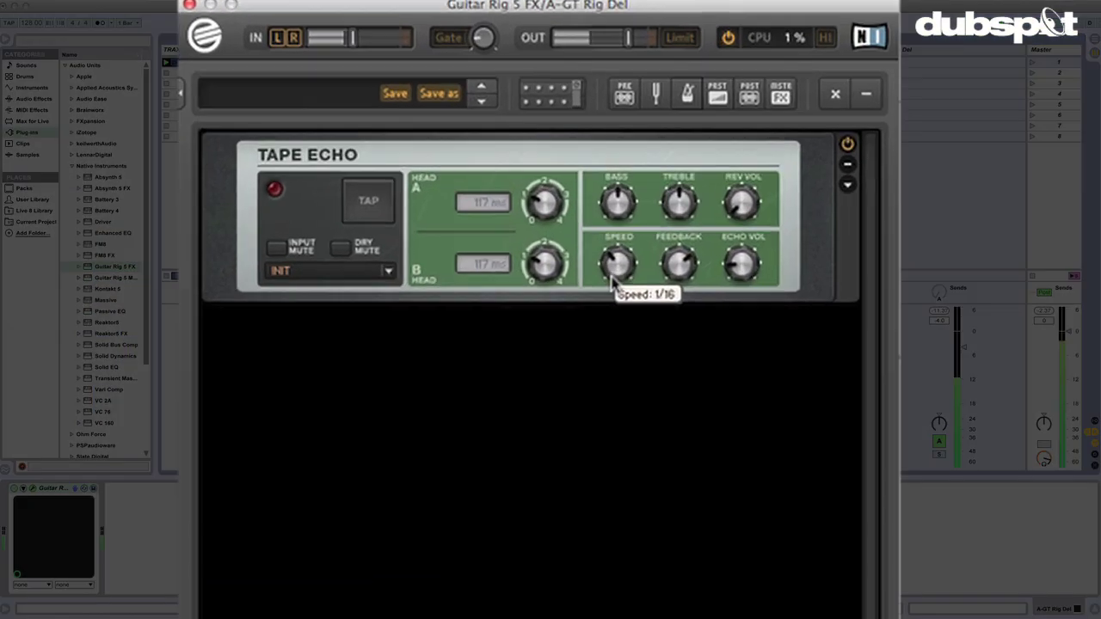
{"action": "mouse_move", "coordinate": [614, 286]}
{"action": "left_mouse_down"}
{"action": "mouse_move", "coordinate": [599, 339]}
{"action": "mouse_move", "coordinate": [622, 203]}
{"action": "mouse_move", "coordinate": [619, 271]}
{"action": "left_mouse_up"}
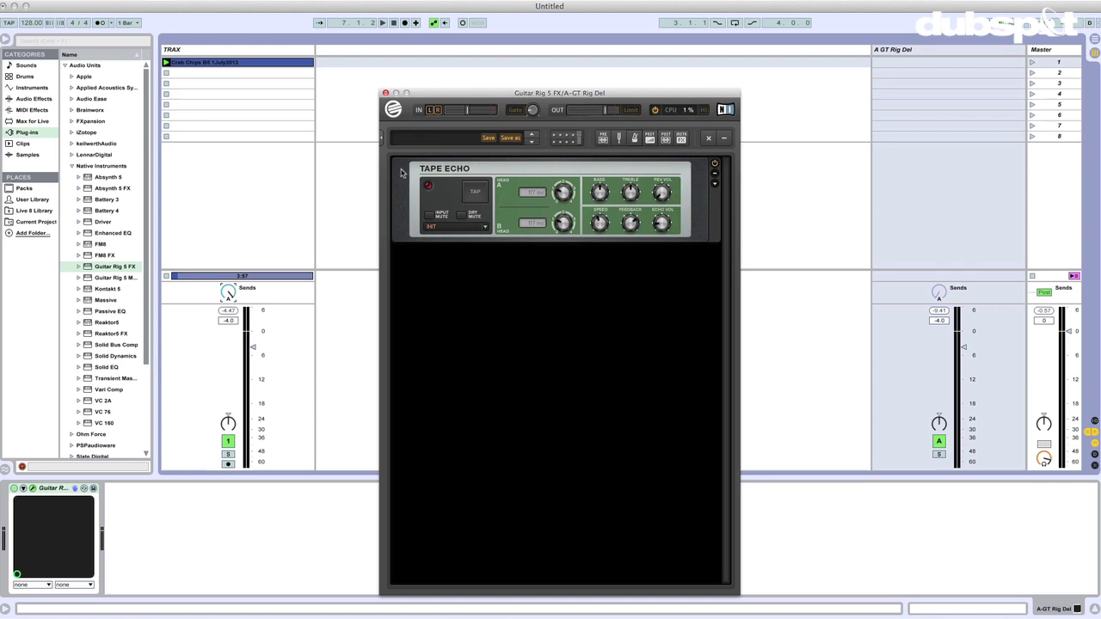
- From the components browser, insert Input Level ahead of Tape Echo, then collapse the browser
{"action": "left_click", "coordinate": [383, 141]}
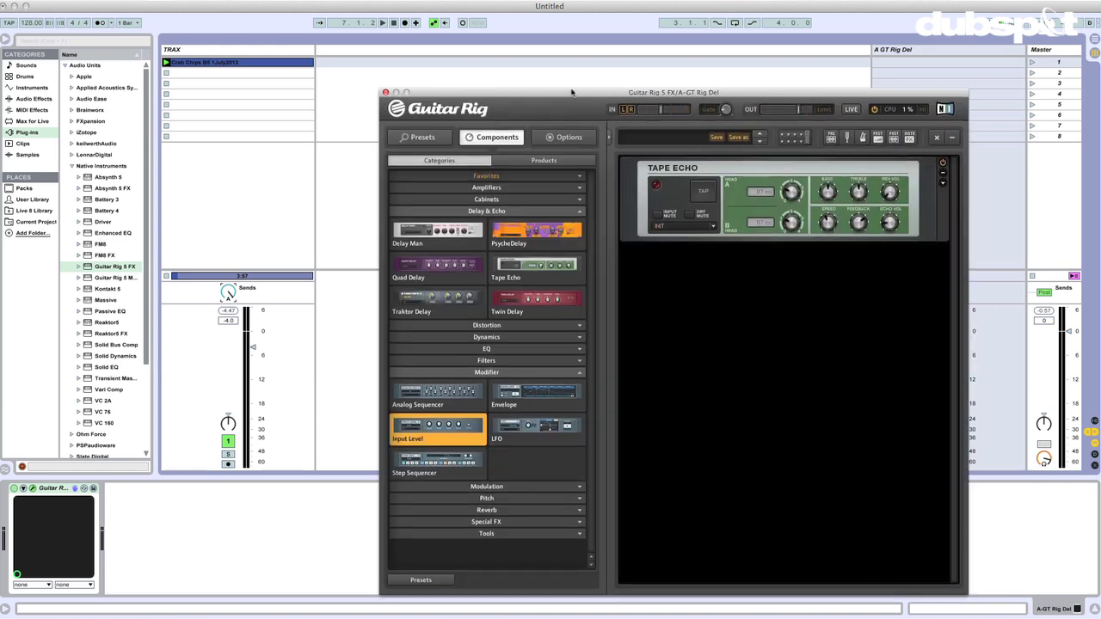
{"action": "left_click_drag", "start_coordinate": [577, 95], "coordinate": [474, 29]}
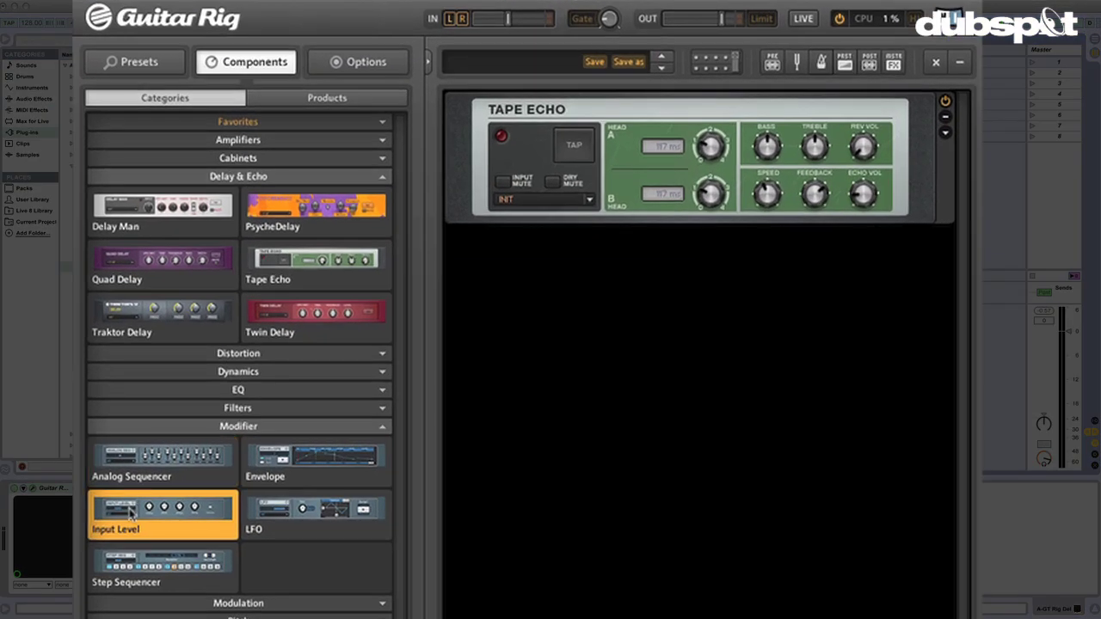
{"action": "left_click_drag", "start_coordinate": [318, 367], "coordinate": [634, 277]}
{"action": "left_click_drag", "start_coordinate": [622, 379], "coordinate": [618, 363]}
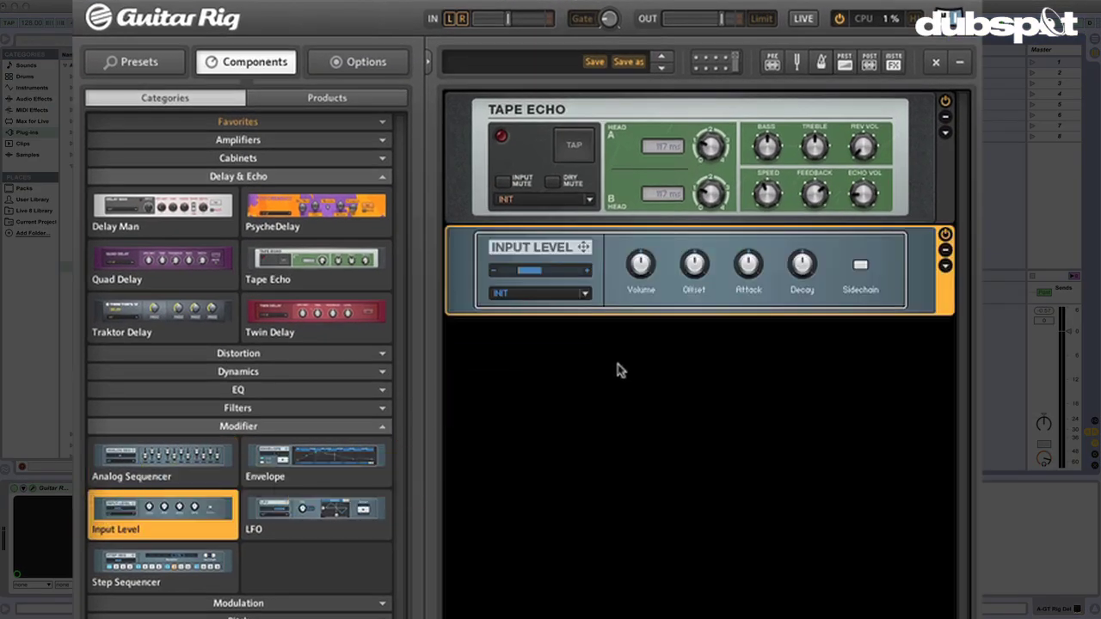
{"action": "left_click_drag", "start_coordinate": [627, 160], "coordinate": [632, 404]}
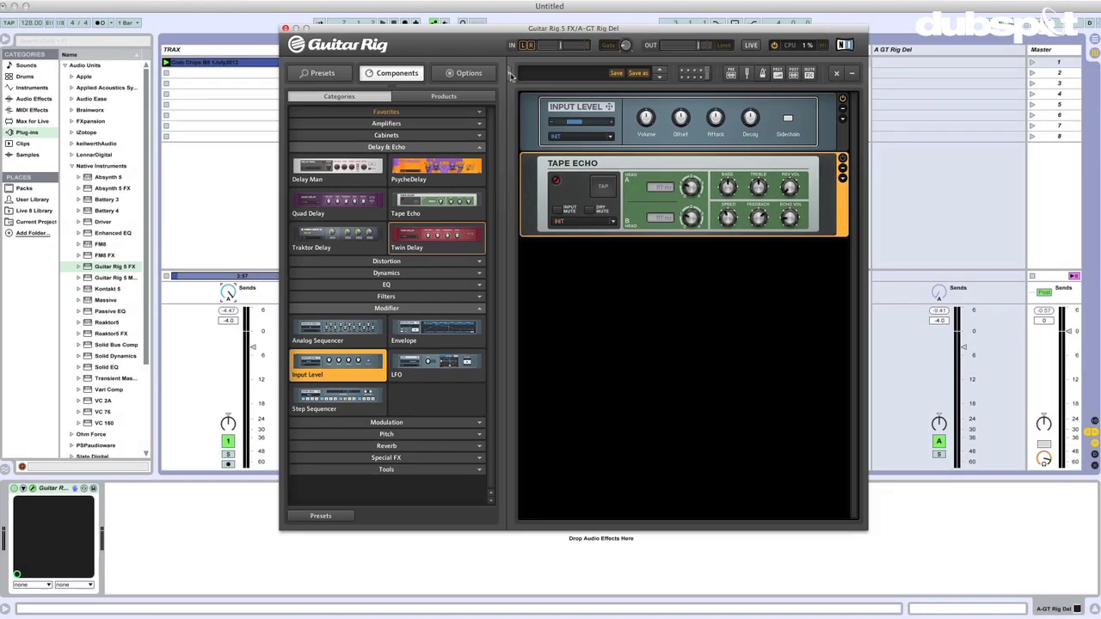
{"action": "left_click", "coordinate": [431, 60]}
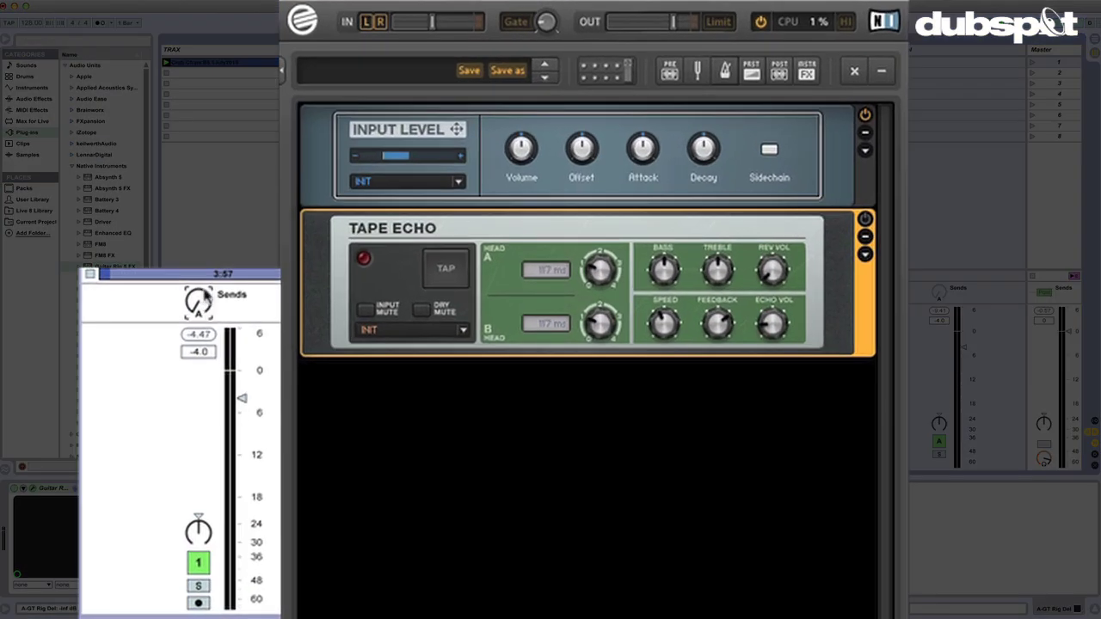
{"action": "left_click_drag", "start_coordinate": [203, 305], "coordinate": [203, 275]}
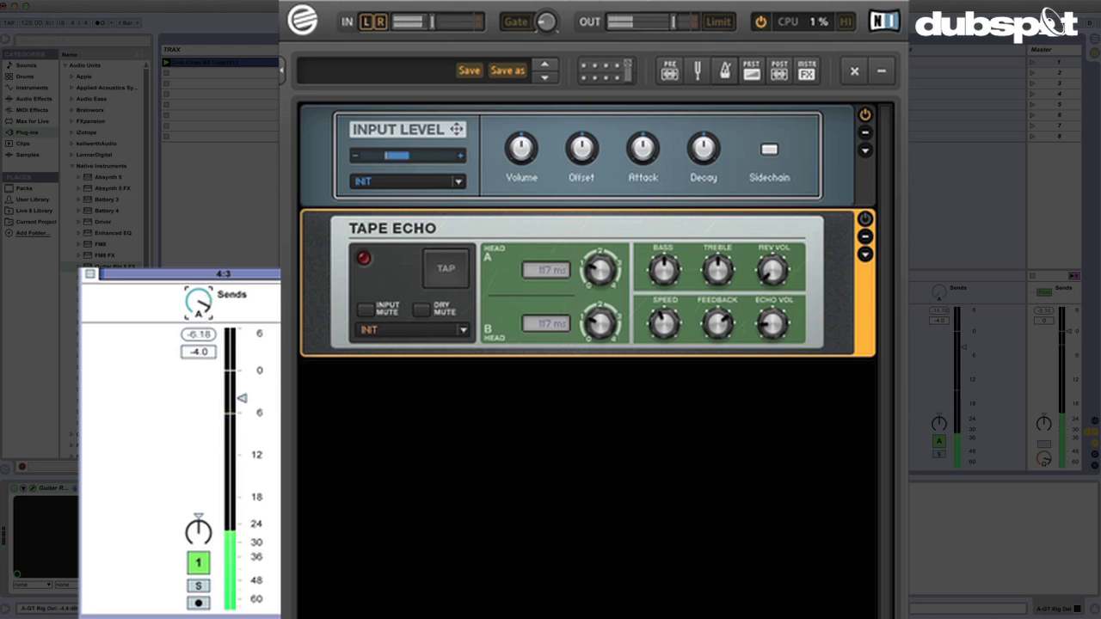
{"action": "left_click_drag", "start_coordinate": [520, 148], "coordinate": [528, 131]}
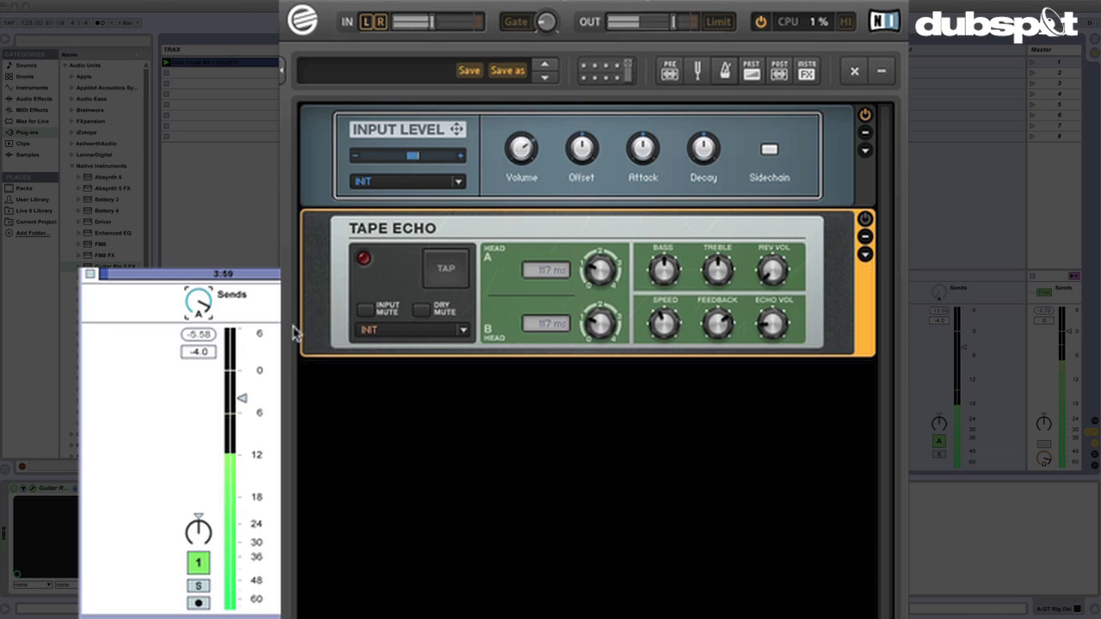
{"action": "left_click_drag", "start_coordinate": [198, 301], "coordinate": [198, 326]}
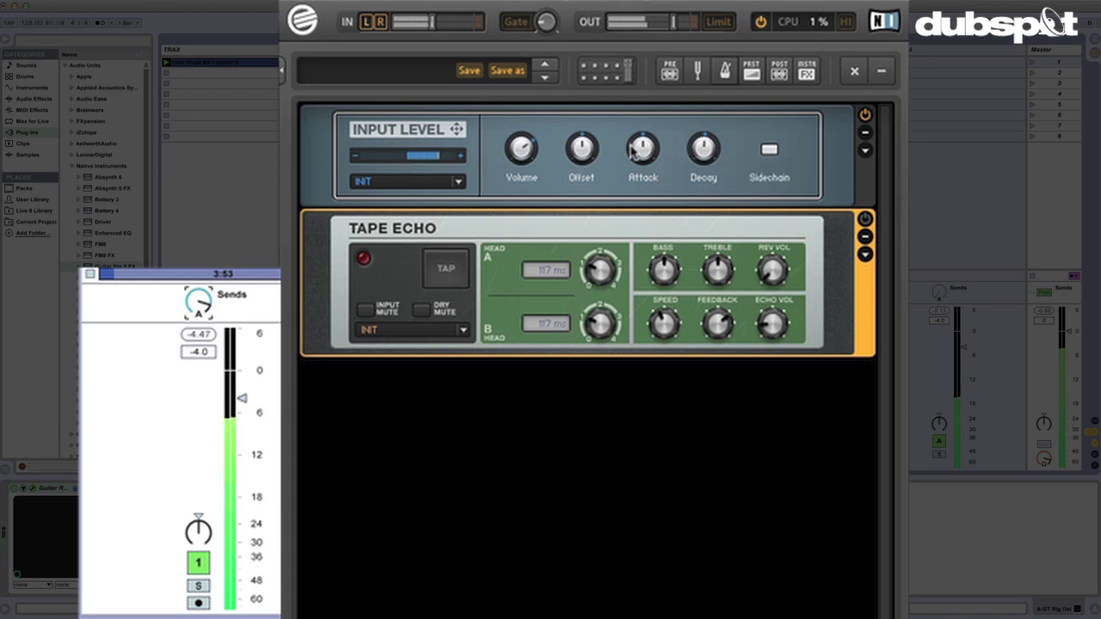
{"action": "mouse_move", "coordinate": [630, 154]}
{"action": "mouse_move", "coordinate": [581, 155]}
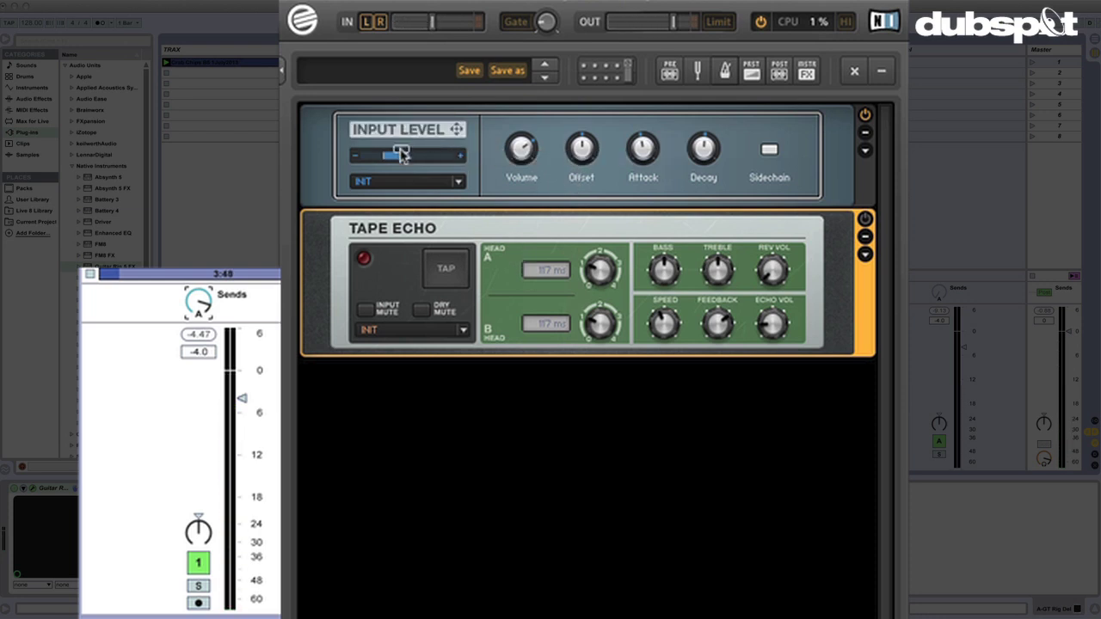
- Lengthen the echo heads to 176 ms and set Input Level's Tape Echo.Speed modulation with Offset -0.33
{"action": "left_click_drag", "start_coordinate": [662, 320], "coordinate": [668, 325]}
{"action": "left_click", "coordinate": [865, 151]}
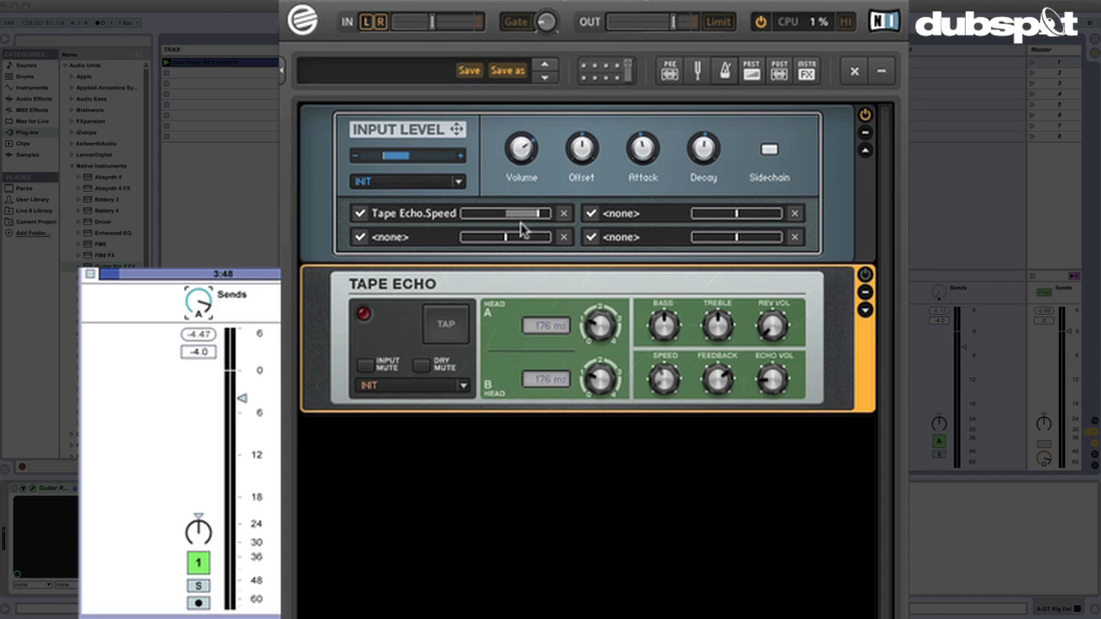
{"action": "mouse_move", "coordinate": [536, 217]}
{"action": "left_mouse_down"}
{"action": "mouse_move", "coordinate": [506, 216]}
{"action": "mouse_move", "coordinate": [534, 217]}
{"action": "left_mouse_up"}
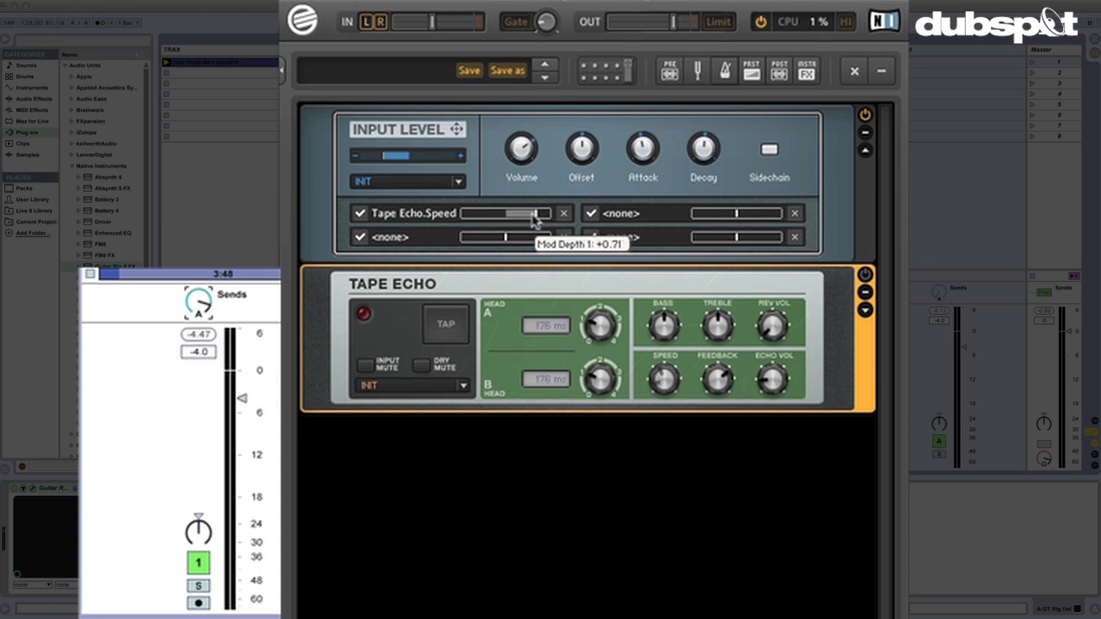
{"action": "left_click", "coordinate": [390, 159]}
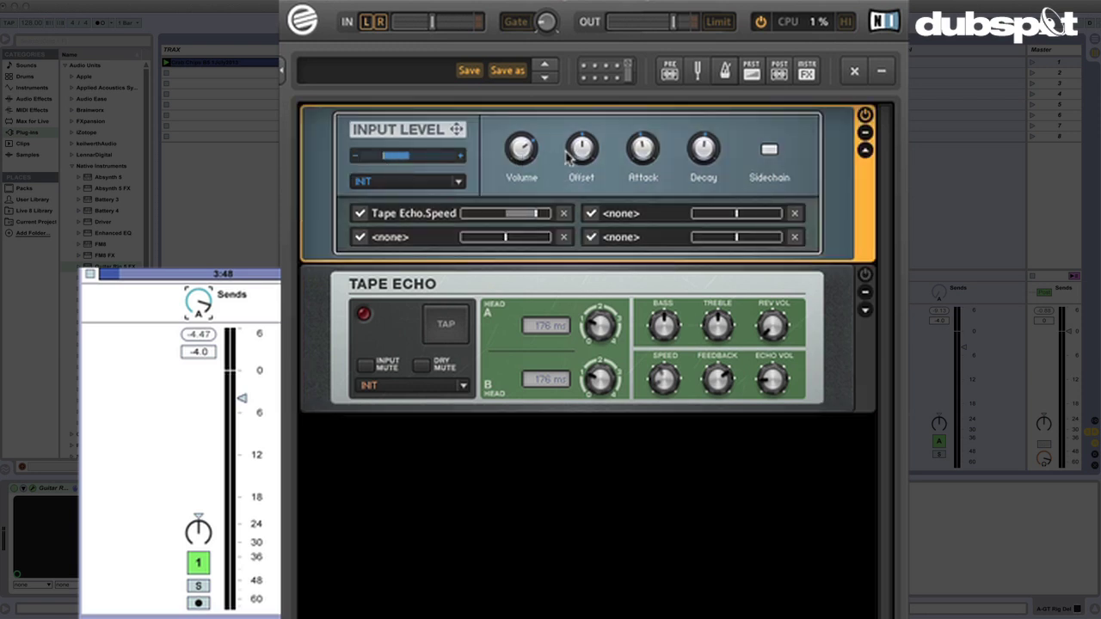
{"action": "mouse_move", "coordinate": [578, 151]}
{"action": "left_mouse_down"}
{"action": "mouse_move", "coordinate": [584, 109]}
{"action": "mouse_move", "coordinate": [582, 148]}
{"action": "left_mouse_up"}
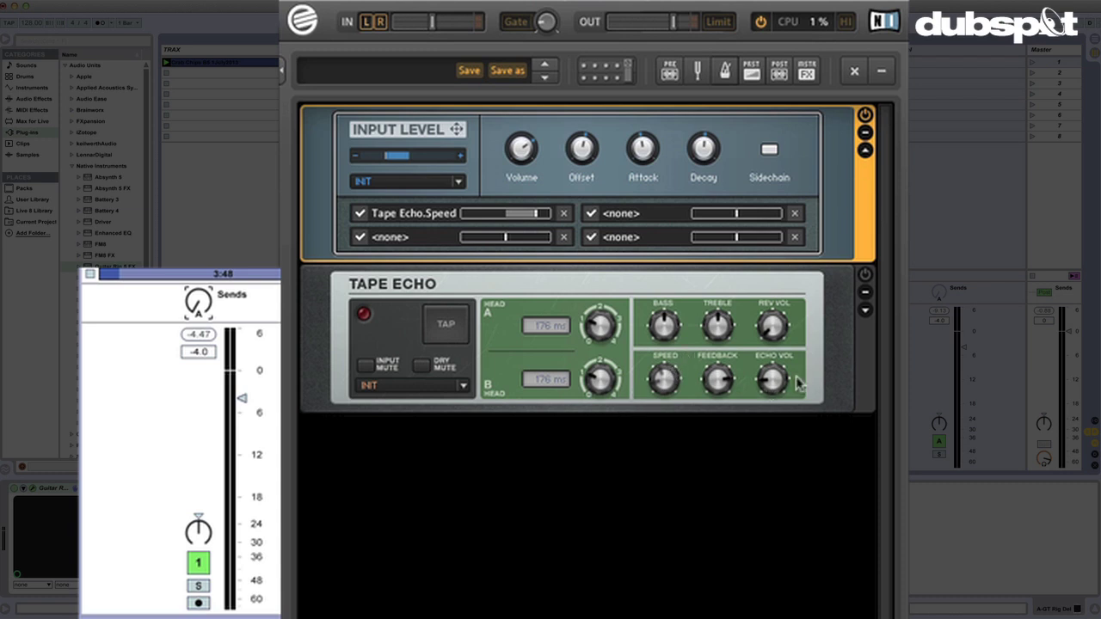
- Raise Tape Echo's Echo Vol to about 2 and the first track's Send A to -4.30
{"action": "left_click_drag", "start_coordinate": [779, 384], "coordinate": [778, 380]}
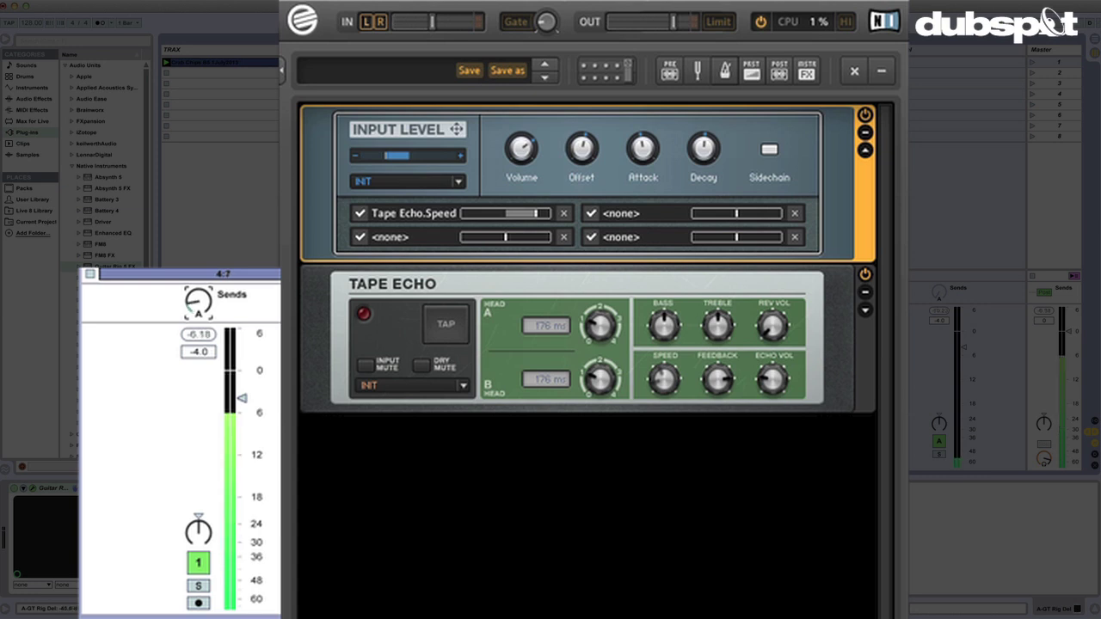
{"action": "left_click_drag", "start_coordinate": [198, 302], "coordinate": [197, 276]}
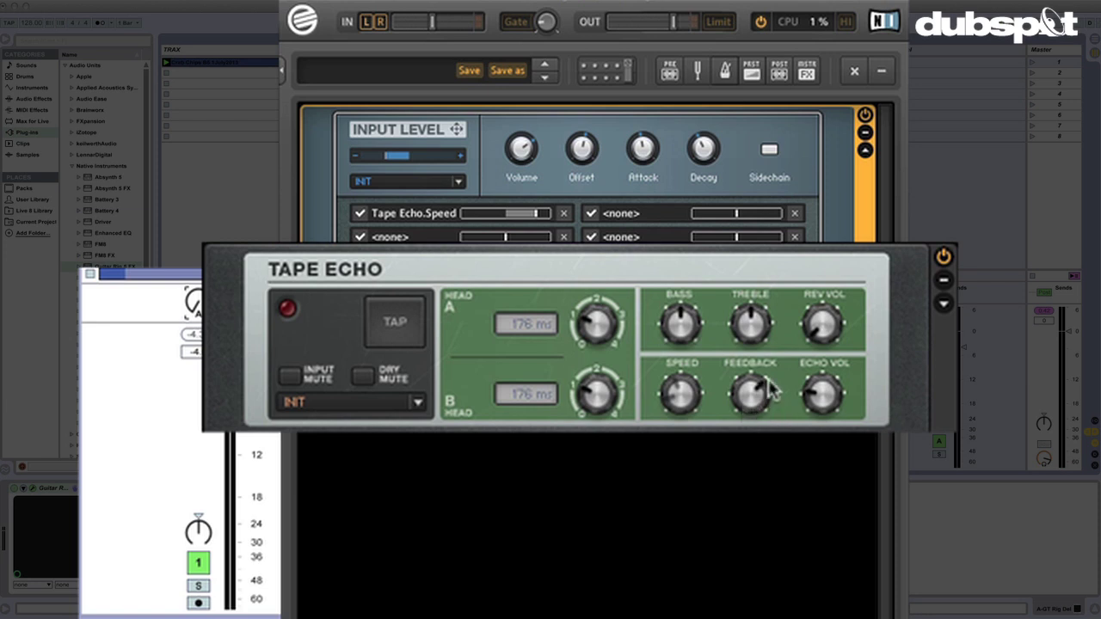
- Set Tape Echo speed to 1/16T and turn its Feedback up to around 8.63
{"action": "mouse_move", "coordinate": [754, 393]}
{"action": "mouse_move", "coordinate": [695, 389]}
{"action": "left_click_drag", "start_coordinate": [696, 391], "coordinate": [685, 426]}
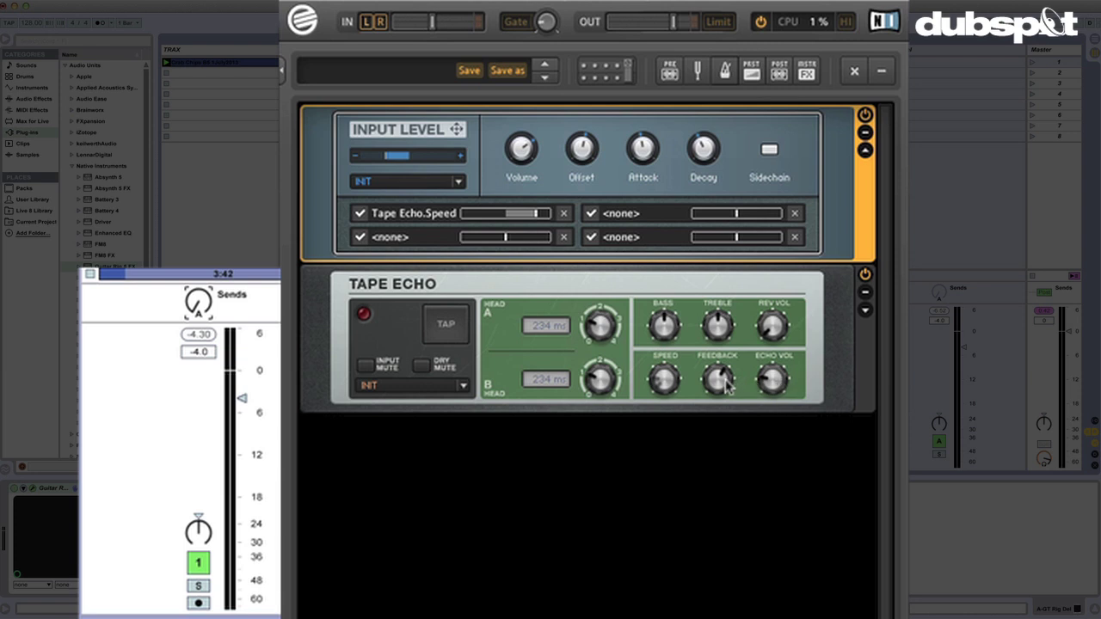
{"action": "mouse_move", "coordinate": [725, 384]}
{"action": "left_mouse_down"}
{"action": "mouse_move", "coordinate": [733, 389]}
{"action": "mouse_move", "coordinate": [747, 352]}
{"action": "mouse_move", "coordinate": [726, 389]}
{"action": "left_mouse_up"}
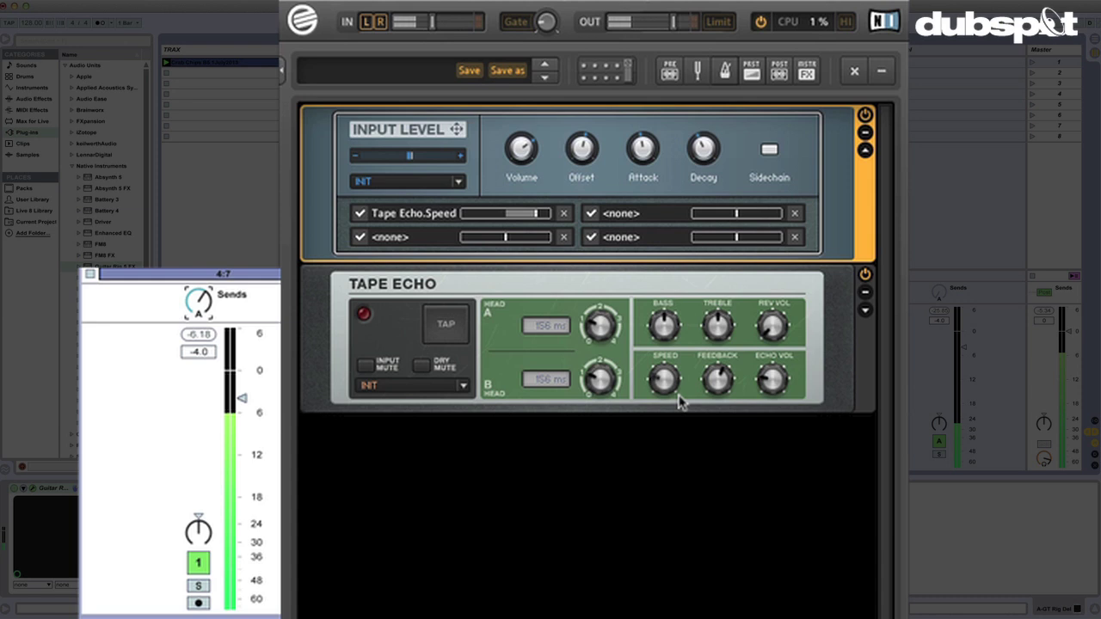
- Adjust Tape Echo Feedback, then ride Send A during playback, settling it at -4.30
{"action": "left_click", "coordinate": [708, 361]}
{"action": "left_click_drag", "start_coordinate": [720, 373], "coordinate": [722, 375]}
{"action": "left_click_drag", "start_coordinate": [205, 297], "coordinate": [205, 263]}
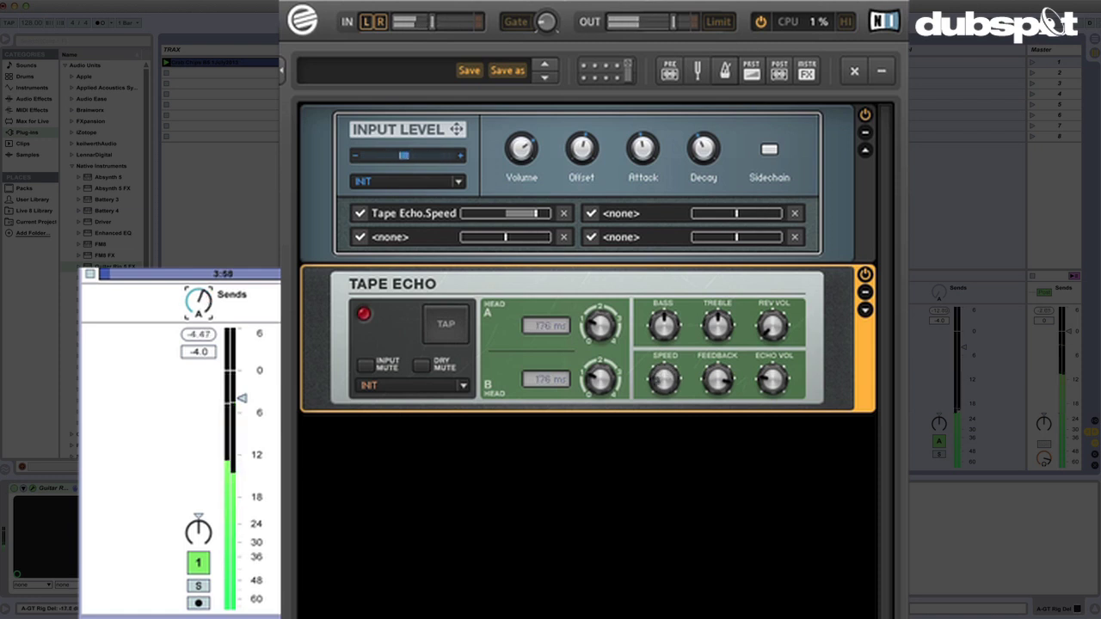
{"action": "left_click_drag", "start_coordinate": [205, 292], "coordinate": [204, 284]}
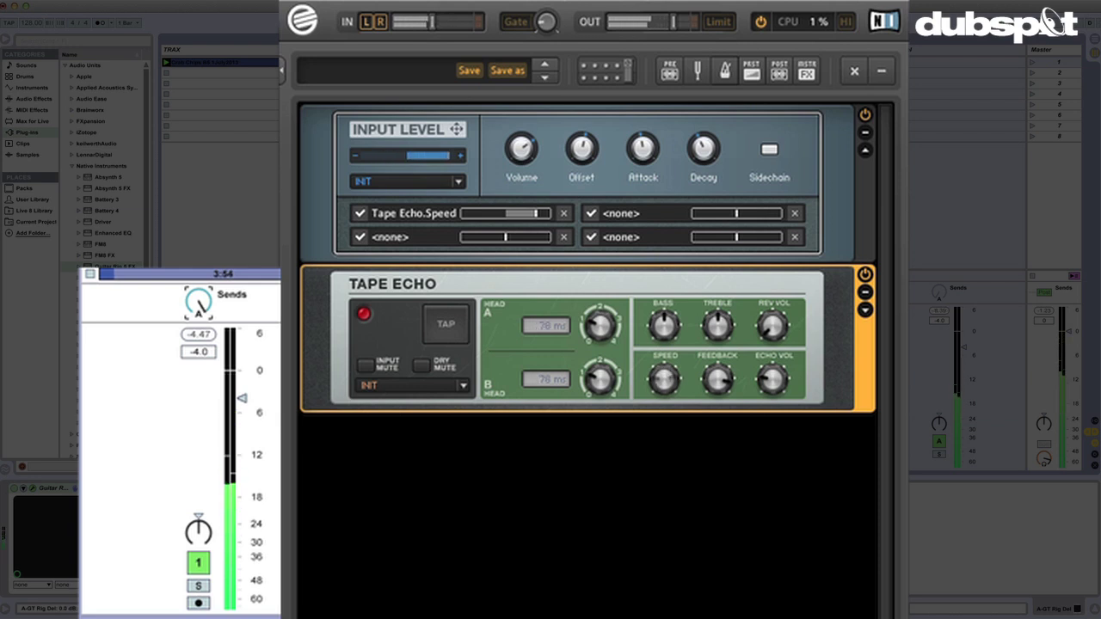
{"action": "mouse_move", "coordinate": [199, 301]}
{"action": "left_mouse_down"}
{"action": "mouse_move", "coordinate": [199, 287]}
{"action": "mouse_move", "coordinate": [199, 298]}
{"action": "left_mouse_up"}
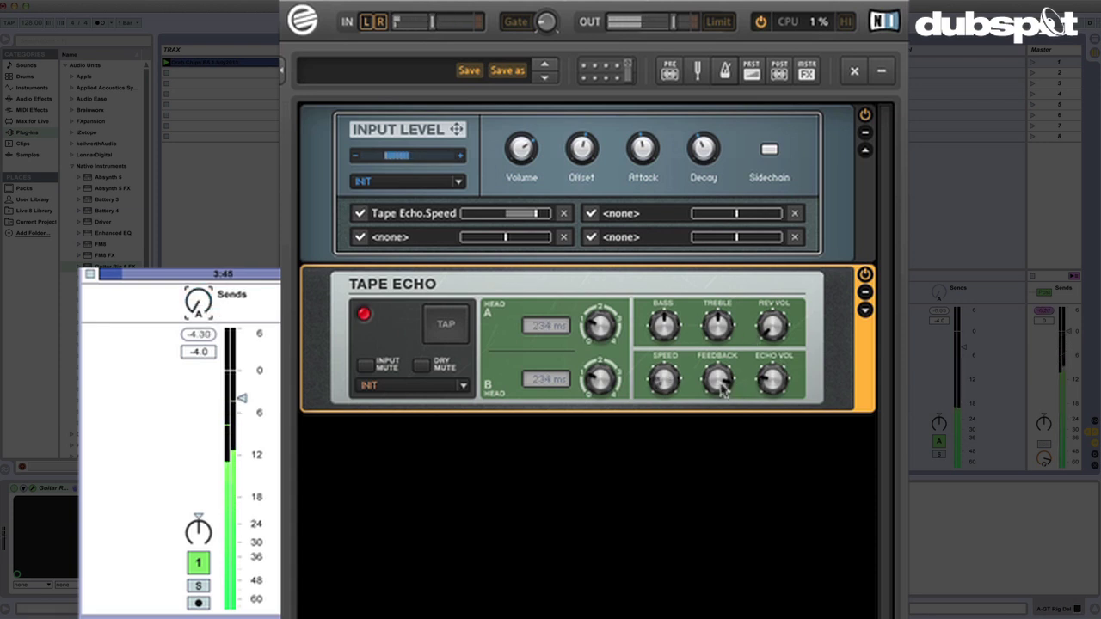
{"action": "left_click_drag", "start_coordinate": [717, 378], "coordinate": [736, 581]}
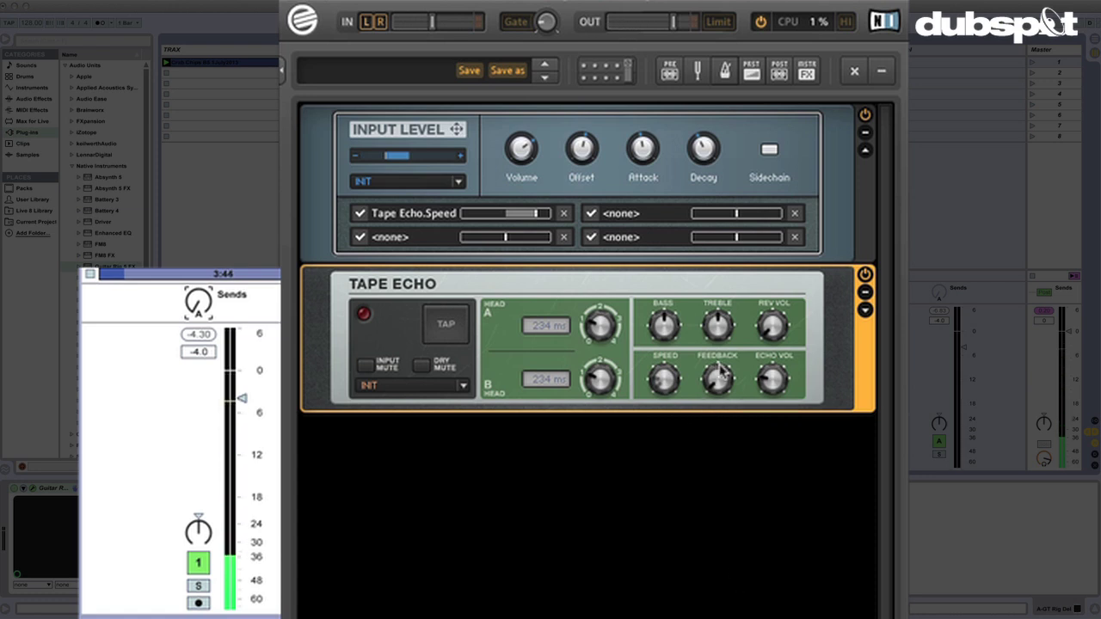
{"action": "mouse_move", "coordinate": [772, 384]}
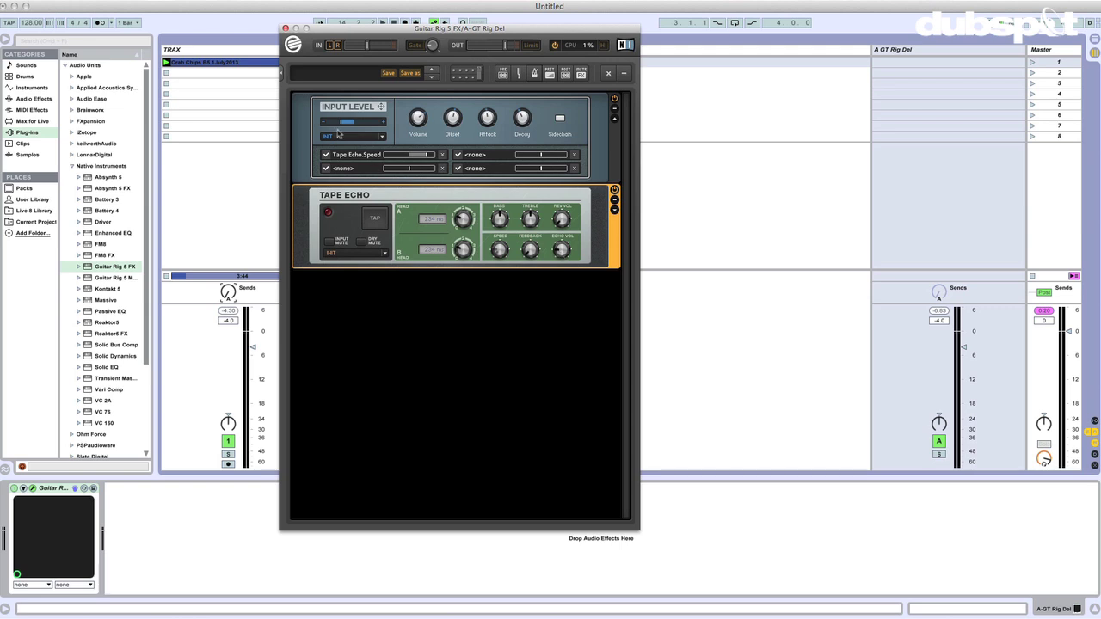
{"action": "left_click", "coordinate": [307, 136]}
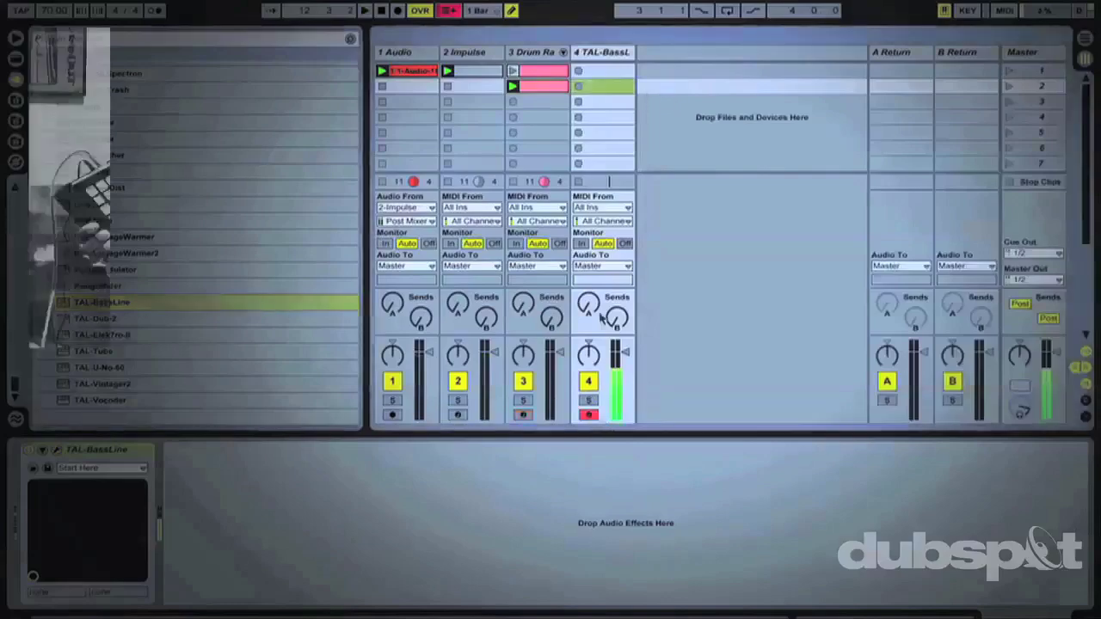
- Open track 4's MIDI clip of alternating C2 and D#2 notes in the Clip View
{"action": "double_click", "coordinate": [581, 87]}
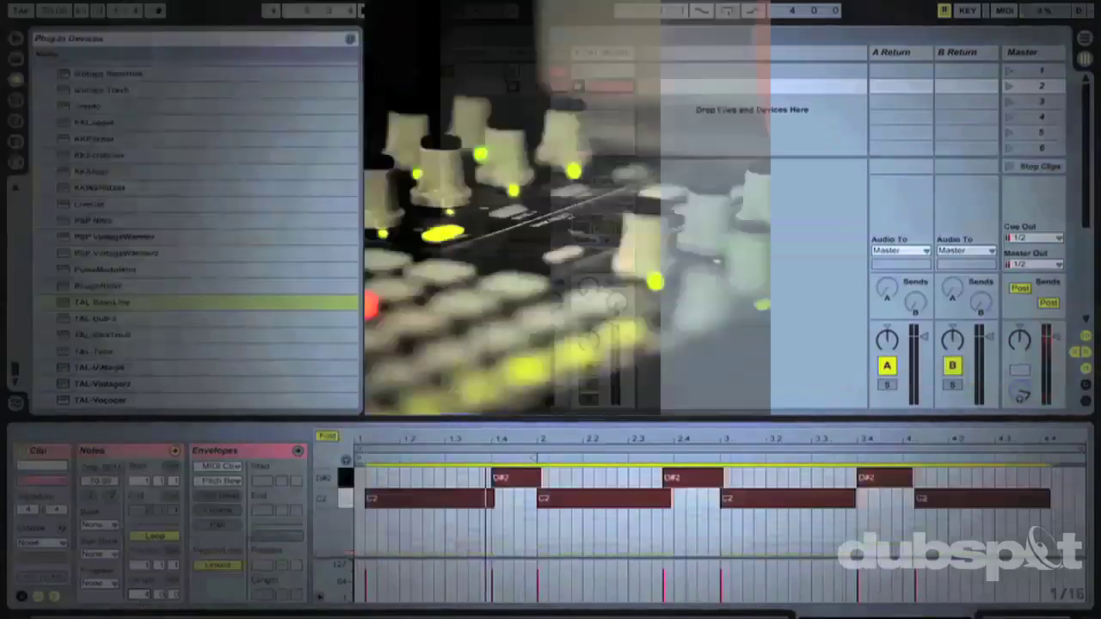